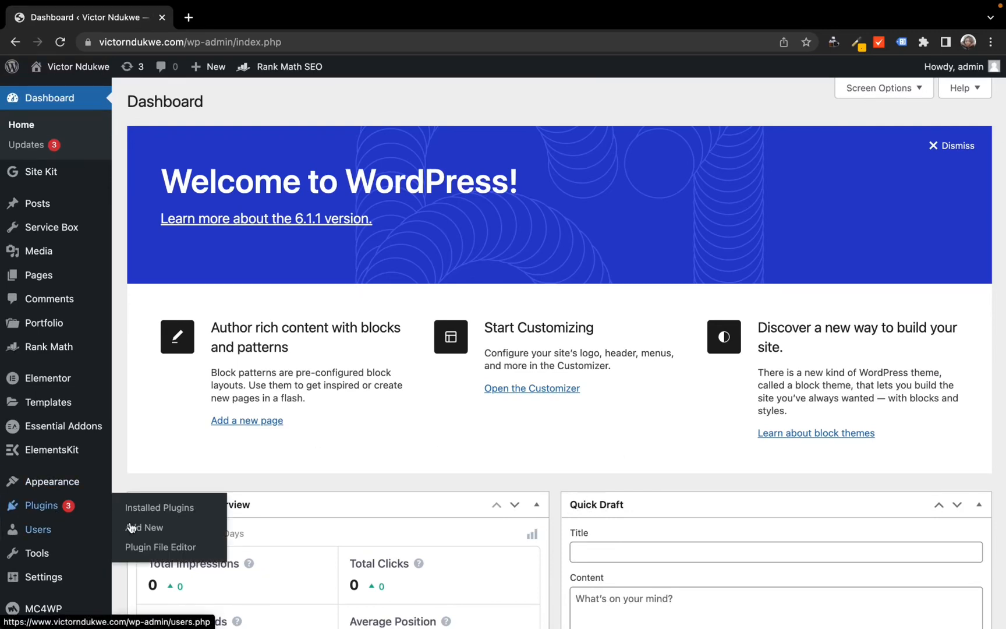
# Search the Add Plugins directory for 'sticky social media'.
pyautogui.click(150, 532)
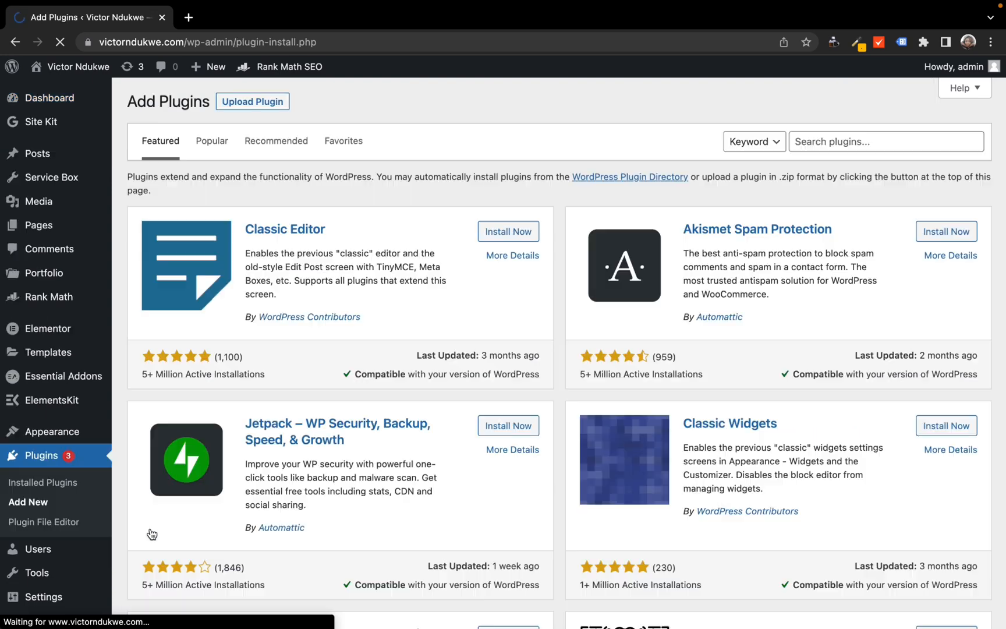
pyautogui.click(808, 143)
pyautogui.write('sticky ')
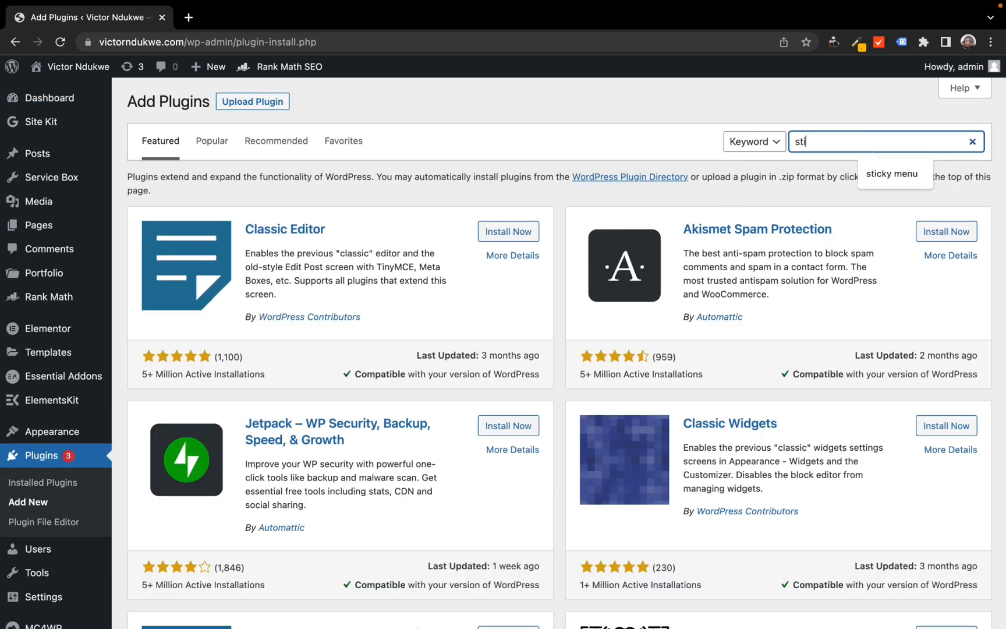
pyautogui.write('social media')
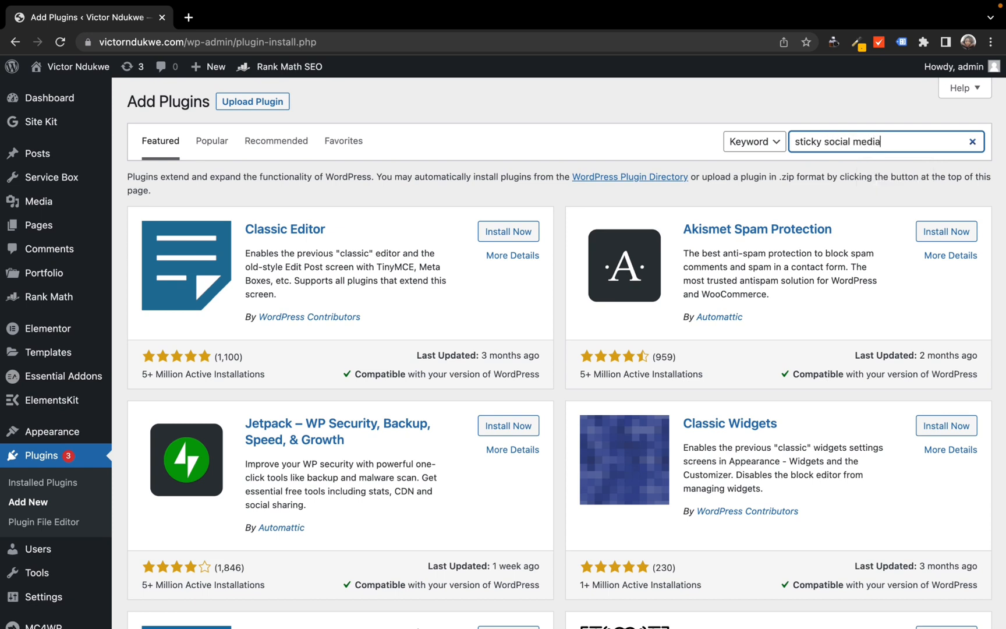
pyautogui.press('Return')
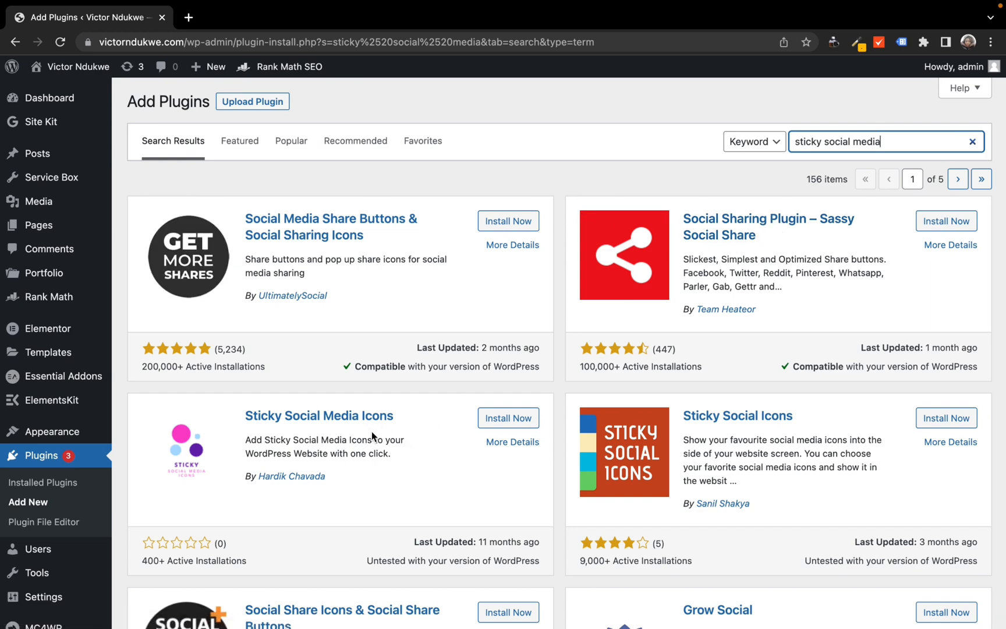
pyautogui.scroll(-1, 375, 452)
pyautogui.scroll(-1, 375, 451)
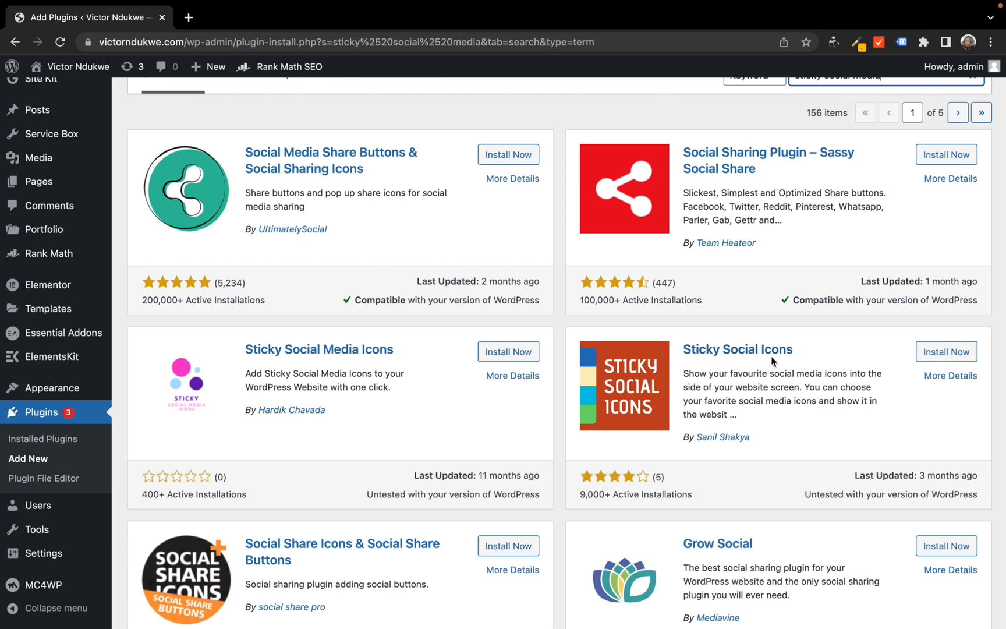
pyautogui.scroll(-2, 751, 435)
pyautogui.scroll(-2, 751, 434)
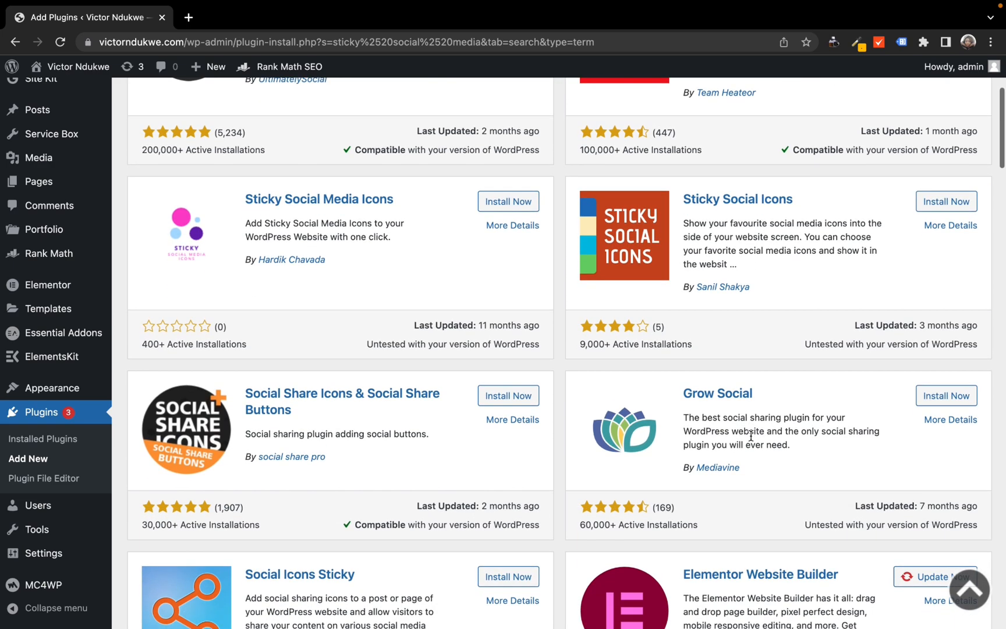
pyautogui.scroll(2, 751, 434)
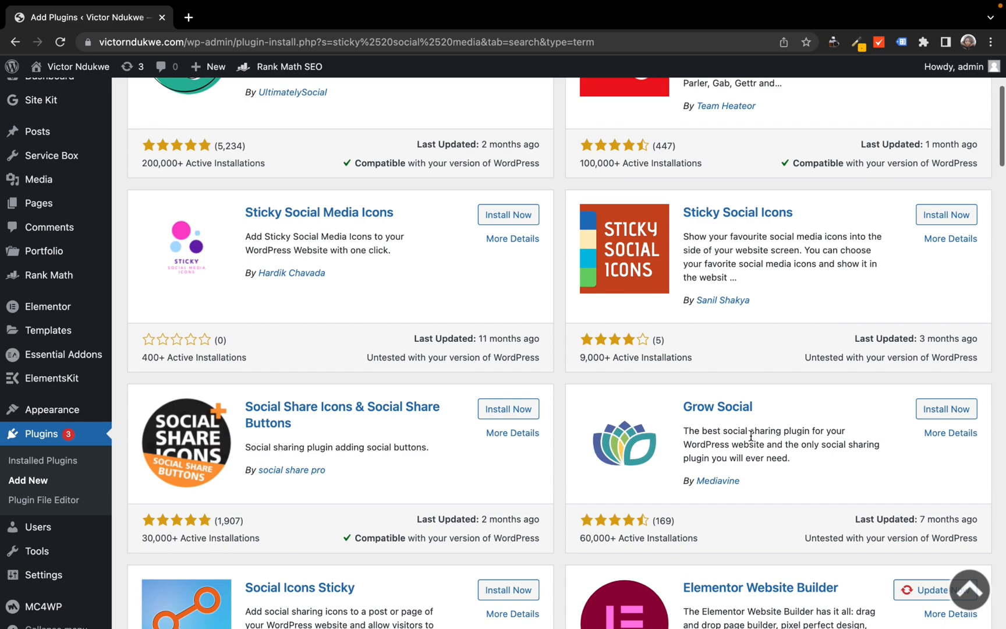
pyautogui.scroll(1, 750, 435)
pyautogui.scroll(-3, 750, 435)
pyautogui.scroll(-1, 751, 435)
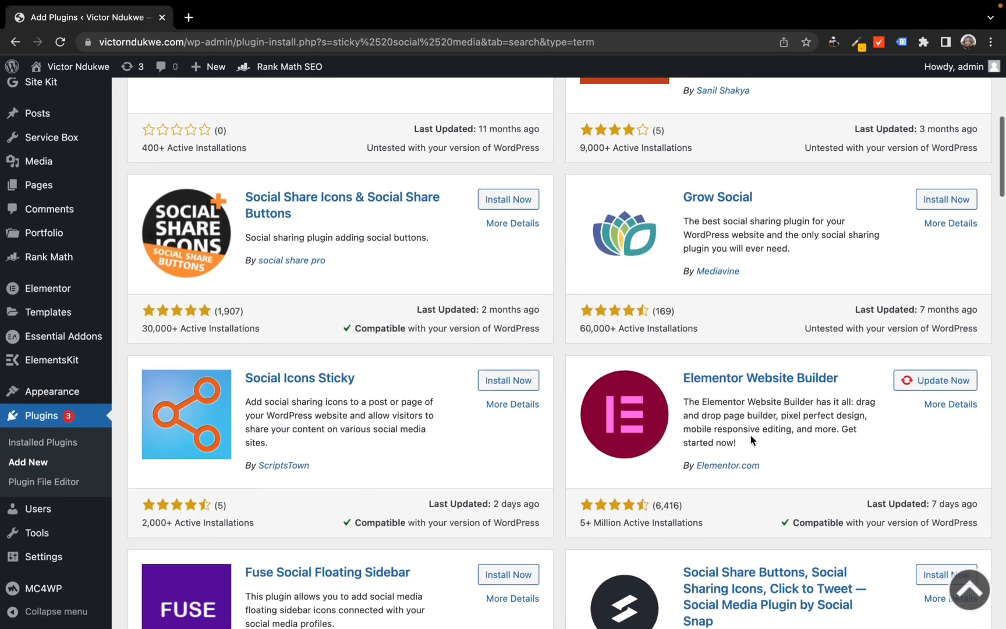
pyautogui.scroll(1, 751, 435)
pyautogui.scroll(3, 750, 441)
pyautogui.scroll(2, 750, 440)
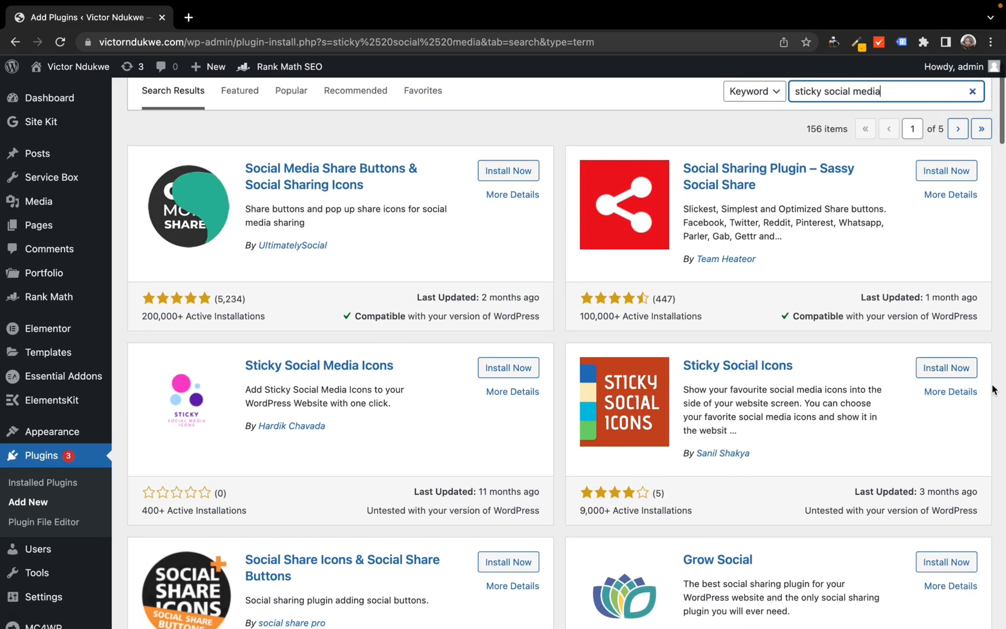
# Install and activate the Sticky Social Icons plugin by Sanil Shakya.
pyautogui.click(947, 368)
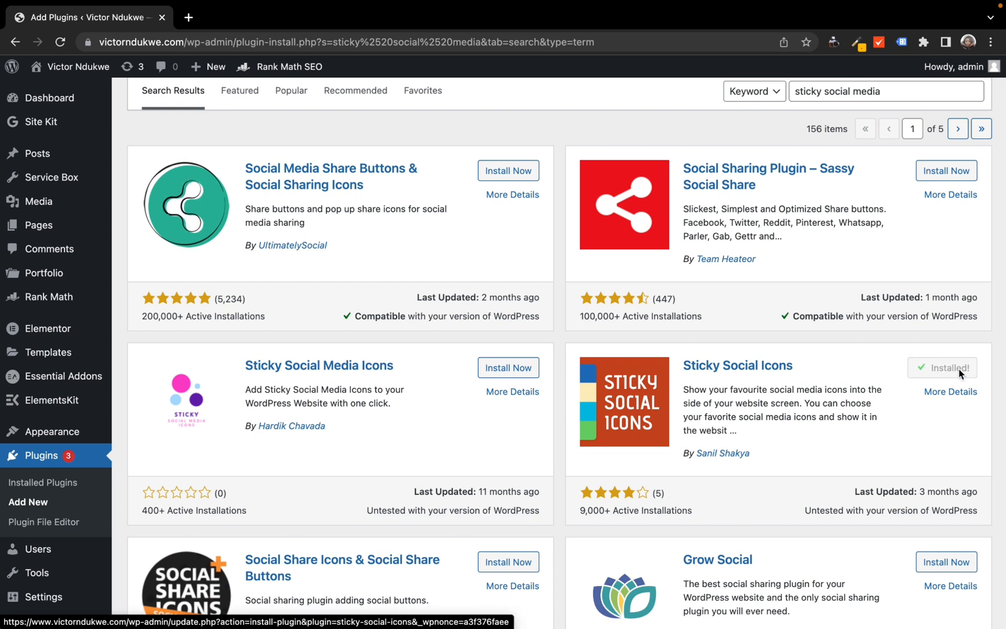
pyautogui.click(953, 368)
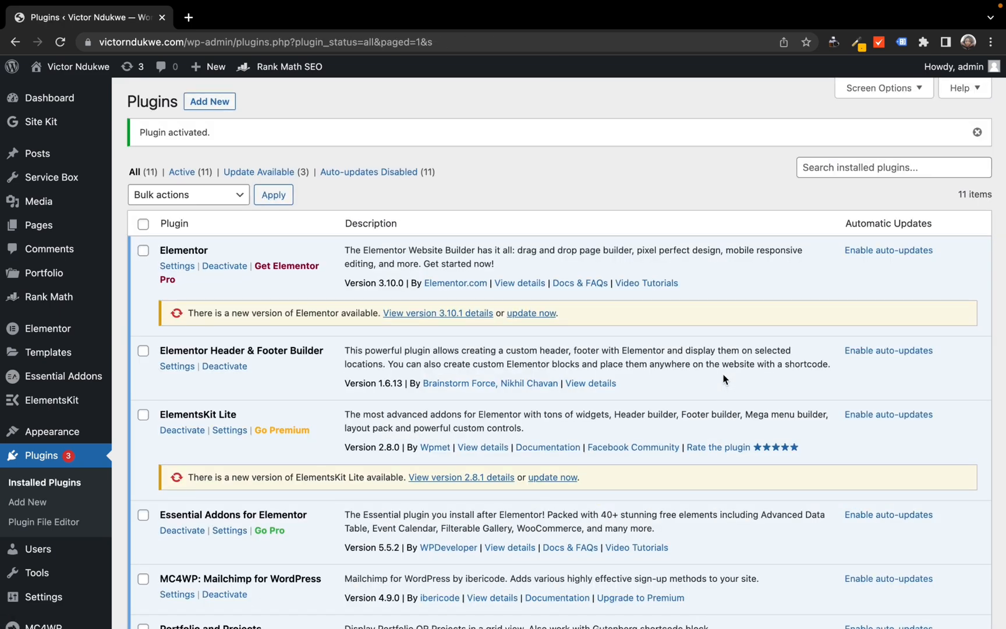
pyautogui.scroll(-2, 563, 361)
pyautogui.scroll(-2, 562, 361)
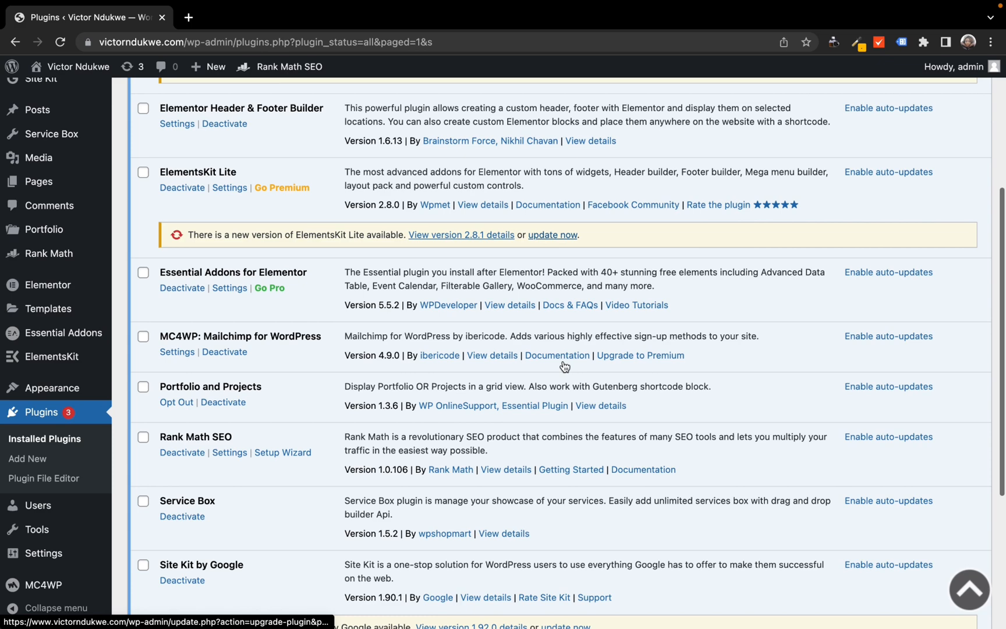
pyautogui.scroll(-2, 563, 361)
pyautogui.scroll(-1, 562, 361)
pyautogui.scroll(-2, 563, 364)
pyautogui.scroll(-1, 563, 364)
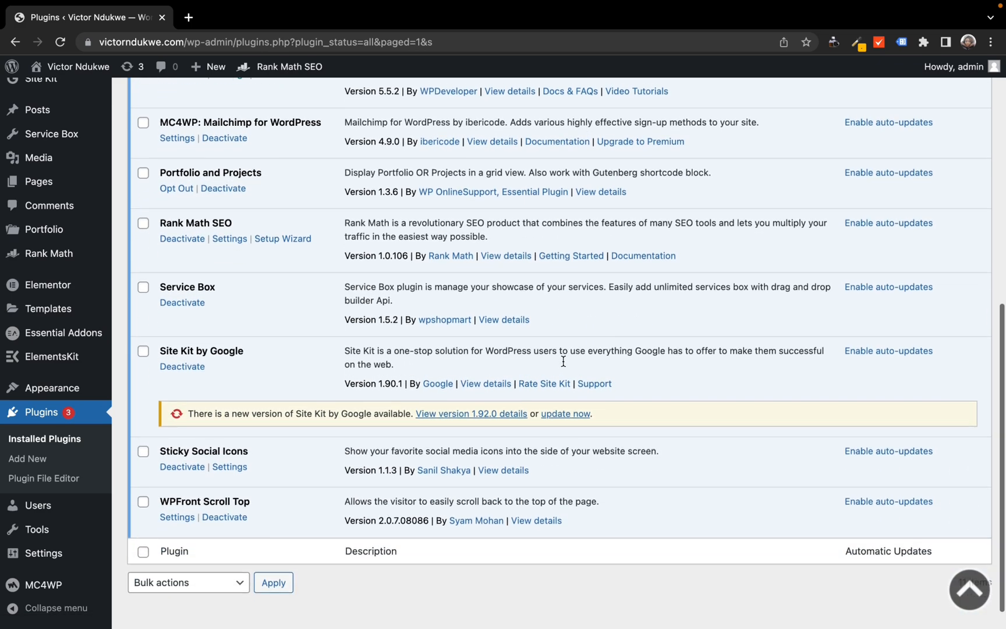
# Open the Settings link under Sticky Social Icons in the installed plugins list.
pyautogui.click(230, 464)
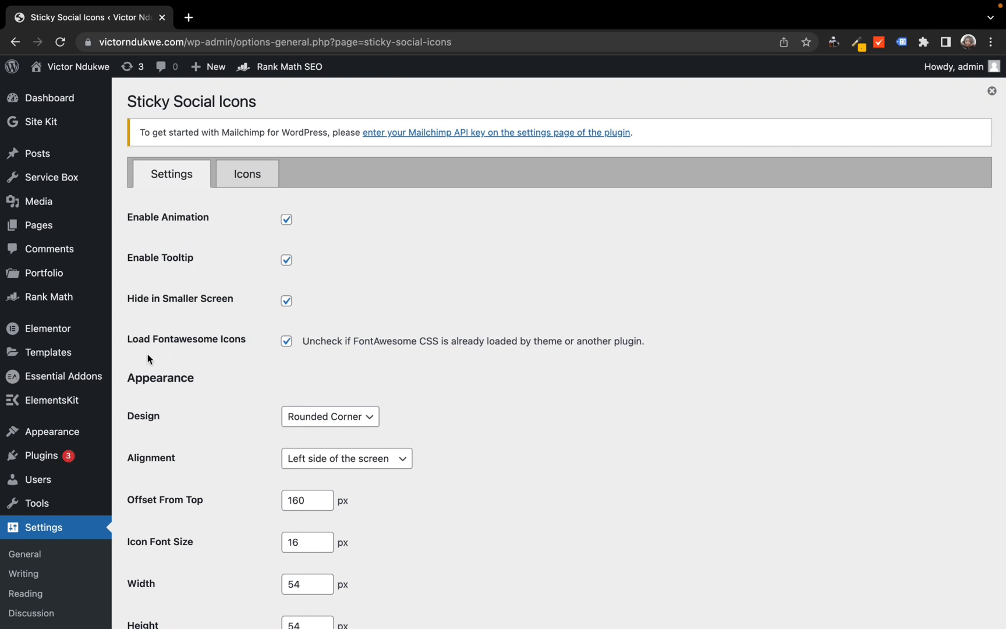
# Keep the Rounded Corner icon design in the Design dropdown.
pyautogui.click(323, 422)
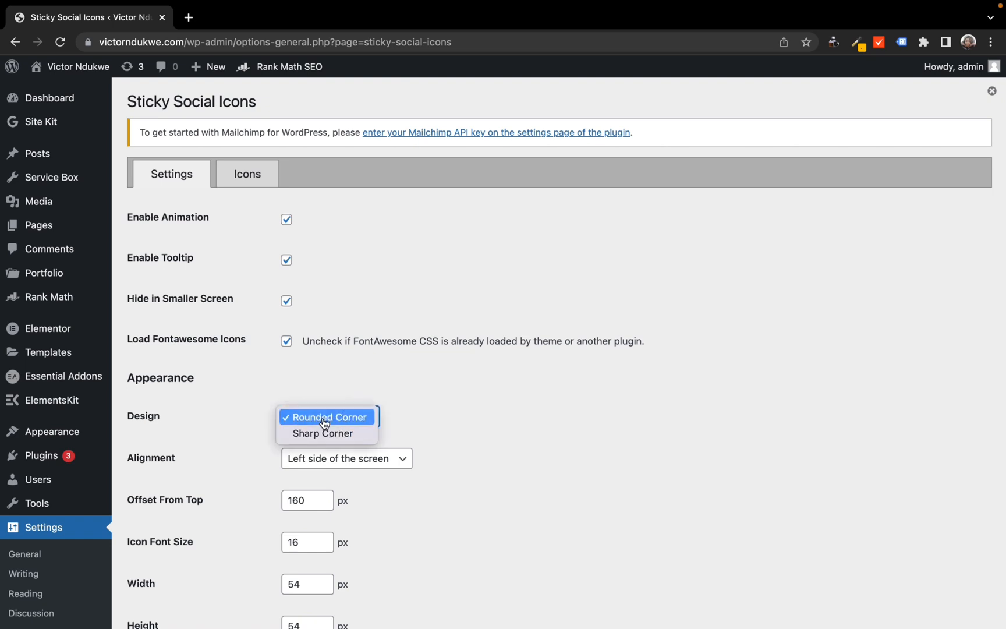
pyautogui.click(323, 417)
pyautogui.scroll(-3, 609, 411)
pyautogui.scroll(-2, 609, 412)
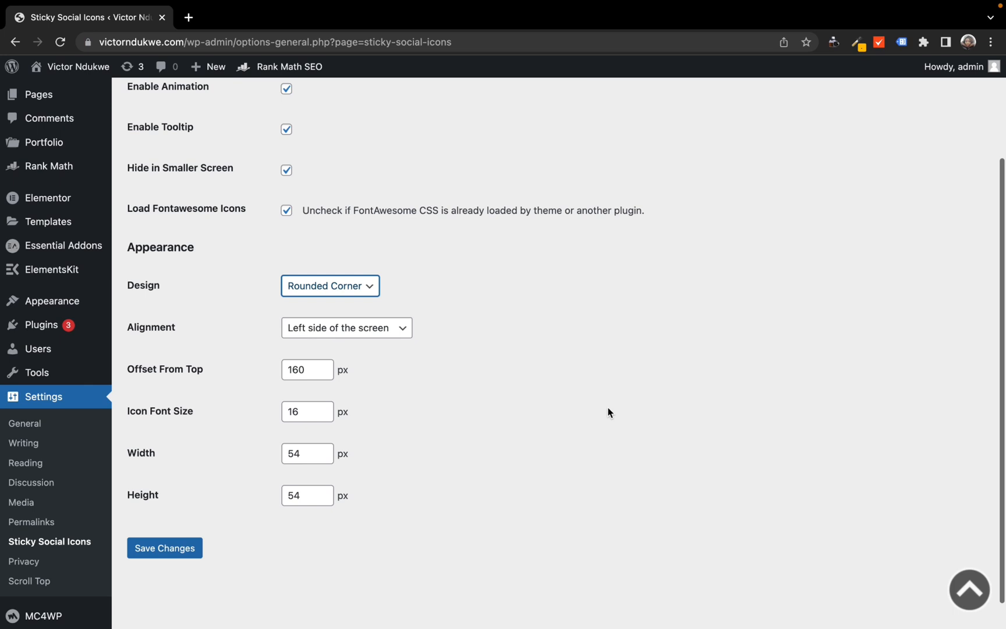
pyautogui.scroll(1, 609, 413)
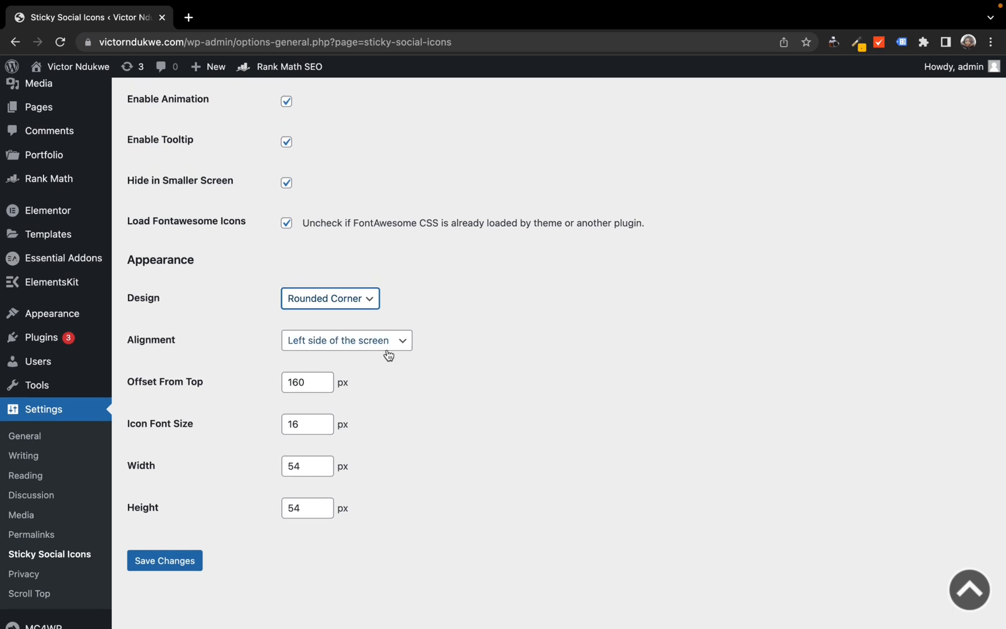
pyautogui.scroll(3, 649, 282)
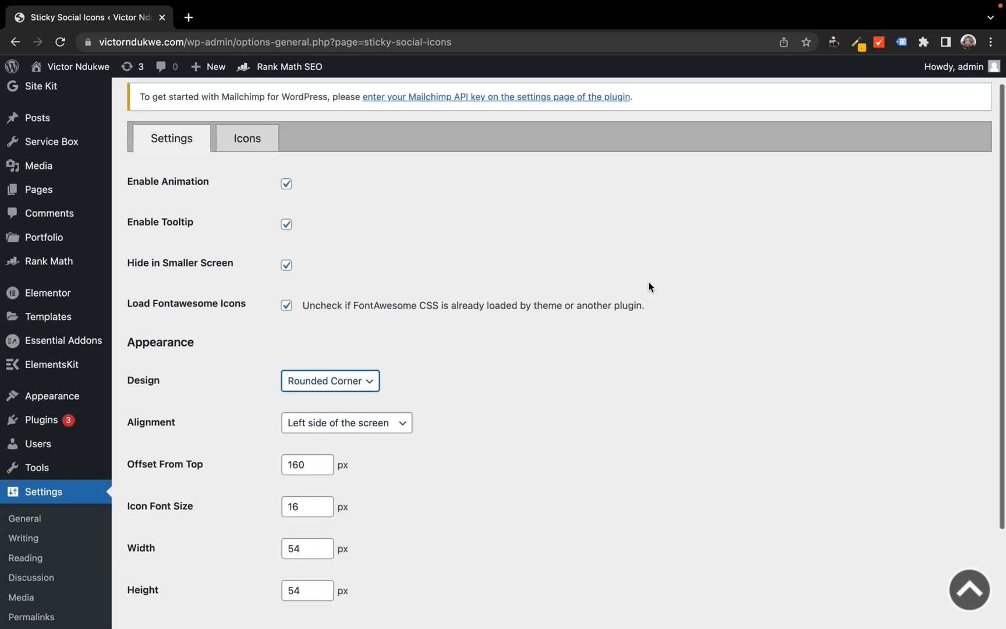
pyautogui.scroll(2, 648, 283)
# Add the Facebook icon and enter its Facebook profile link under More Options.
pyautogui.click(260, 183)
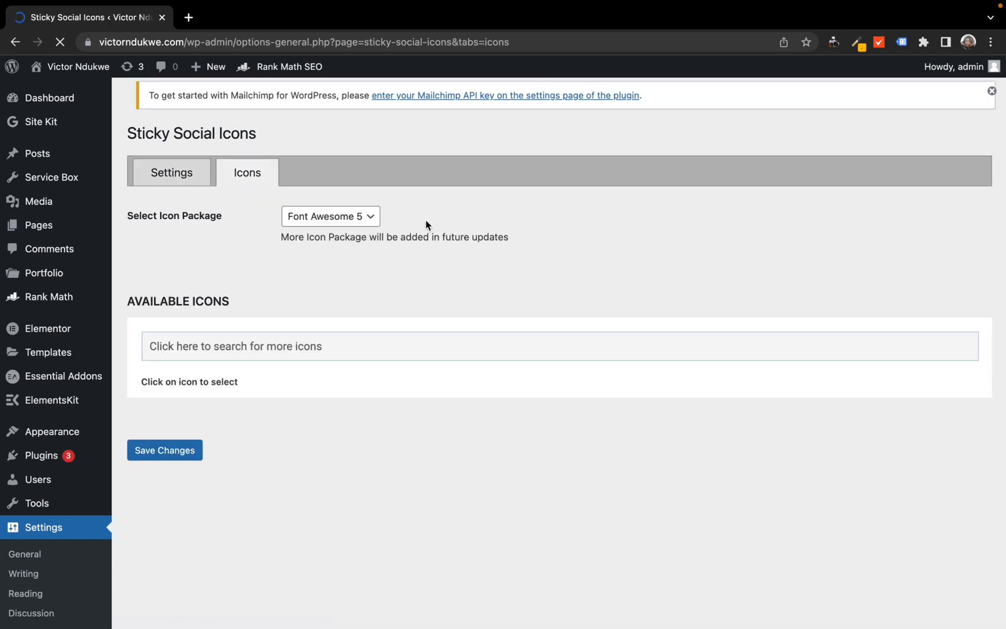
pyautogui.scroll(-5, 406, 307)
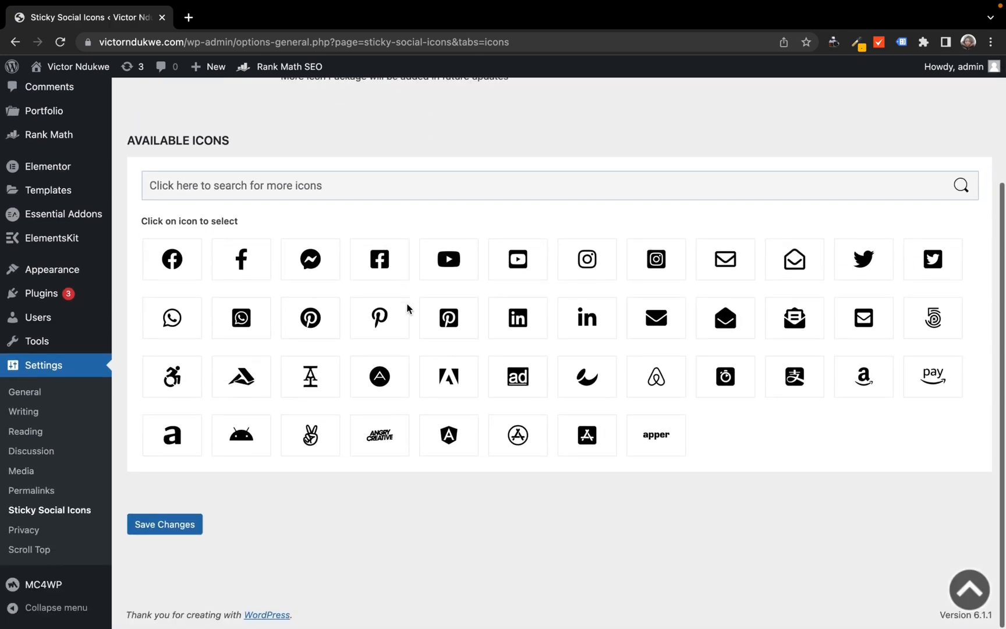
pyautogui.click(171, 260)
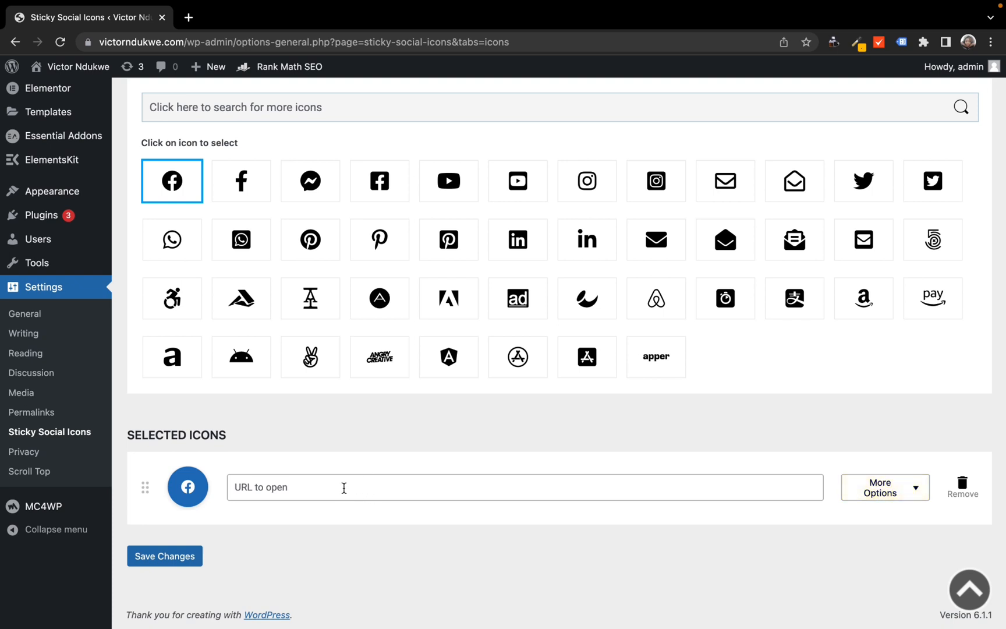
pyautogui.click(918, 500)
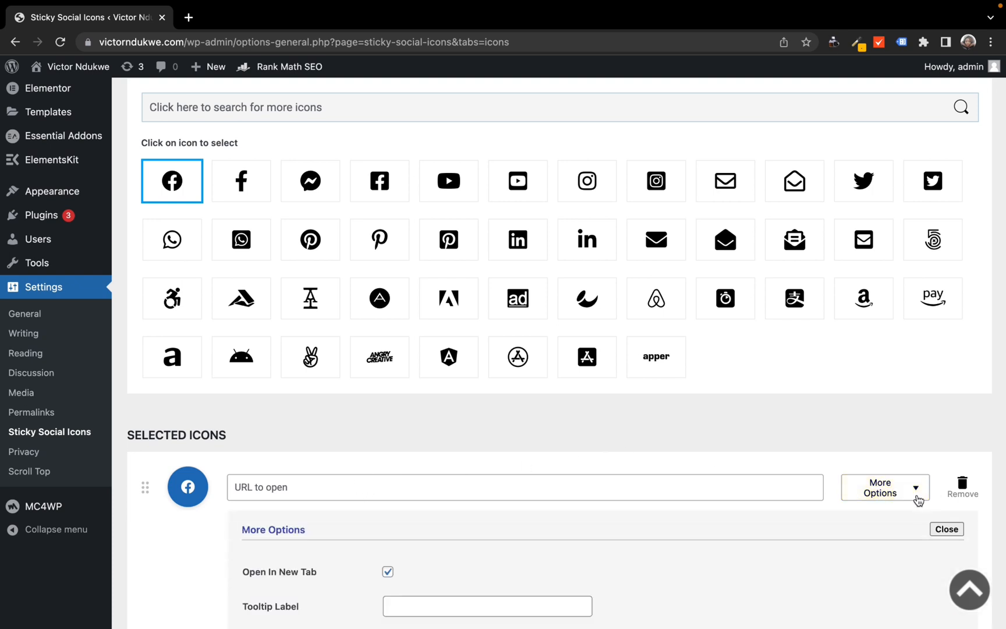
pyautogui.scroll(-5, 673, 592)
pyautogui.scroll(-3, 673, 591)
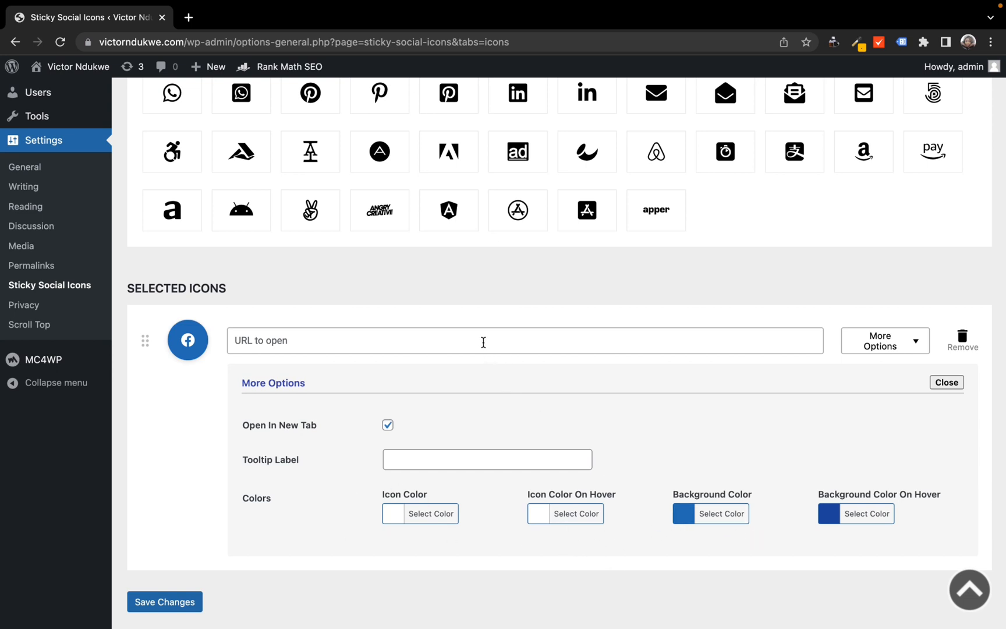
pyautogui.click(483, 342)
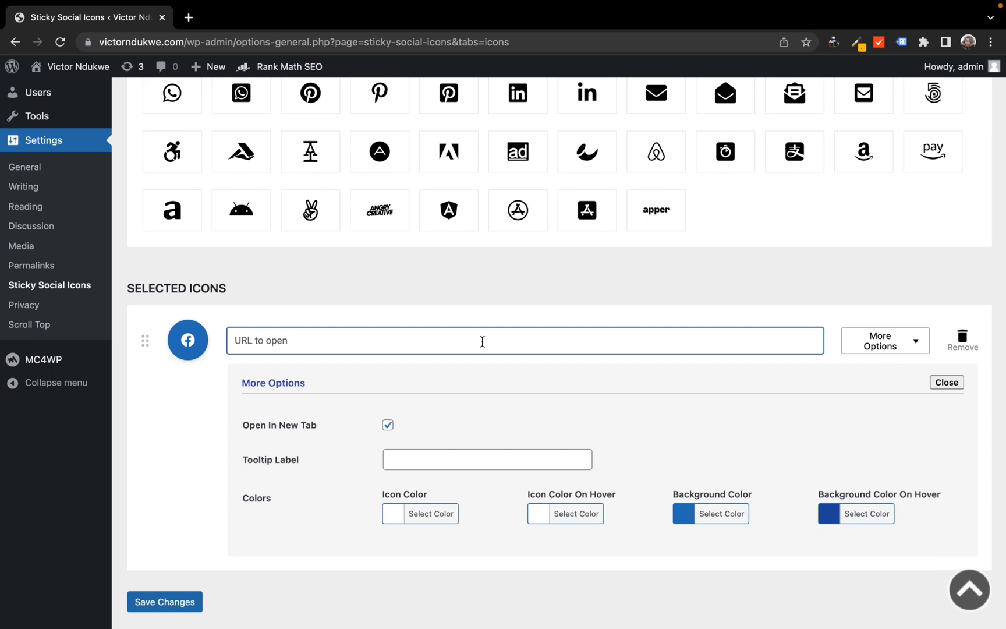
pyautogui.write('www.facebook.com/')
pyautogui.write('faidatyusuf')
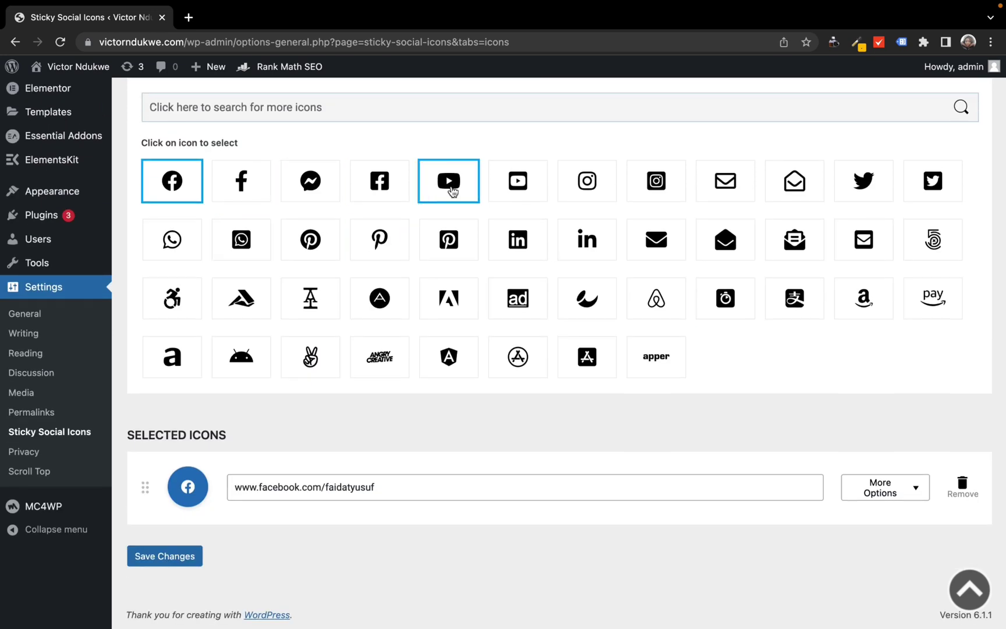
# Add the YouTube icon with the pasted link edited to the YouTube profile.
pyautogui.click(449, 179)
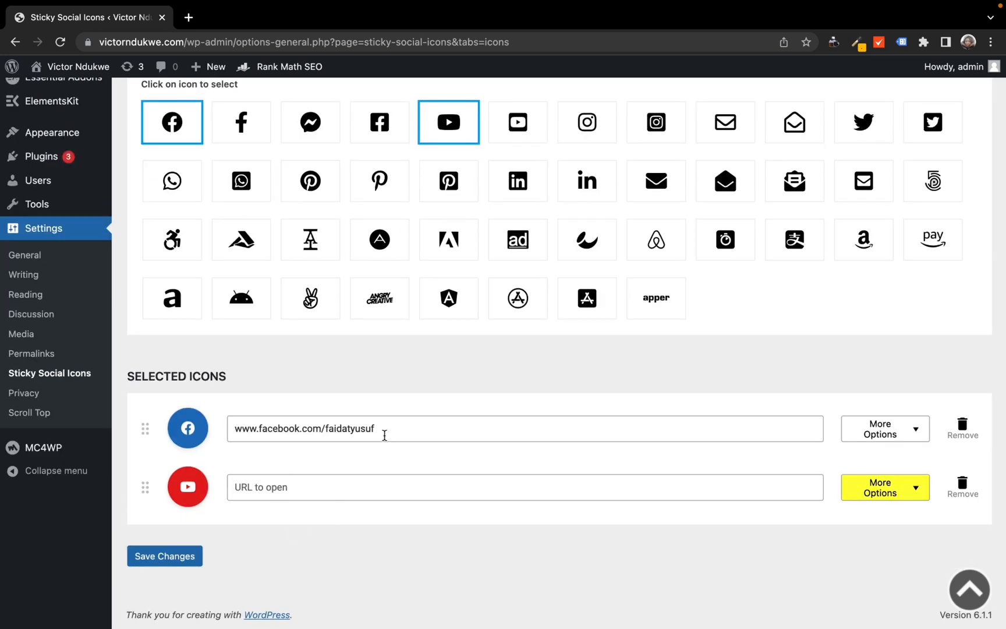
pyautogui.click(273, 486)
pyautogui.hotkey('ctrl', 'v')
pyautogui.doubleClick(276, 487)
pyautogui.press('BackSpace')
pyautogui.write('youtube')
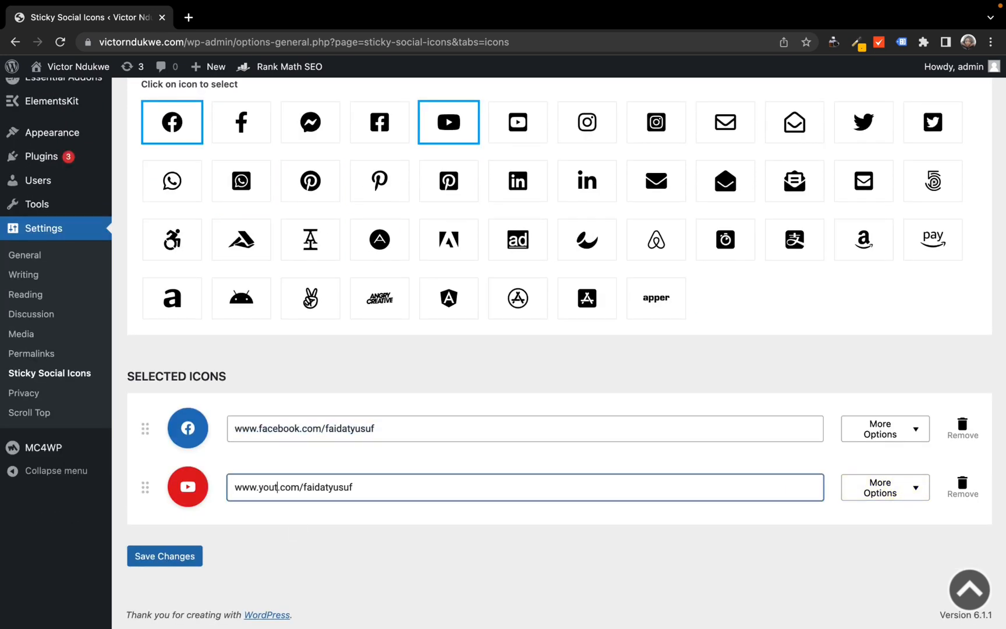
pyautogui.click(885, 487)
pyautogui.scroll(-4, 503, 393)
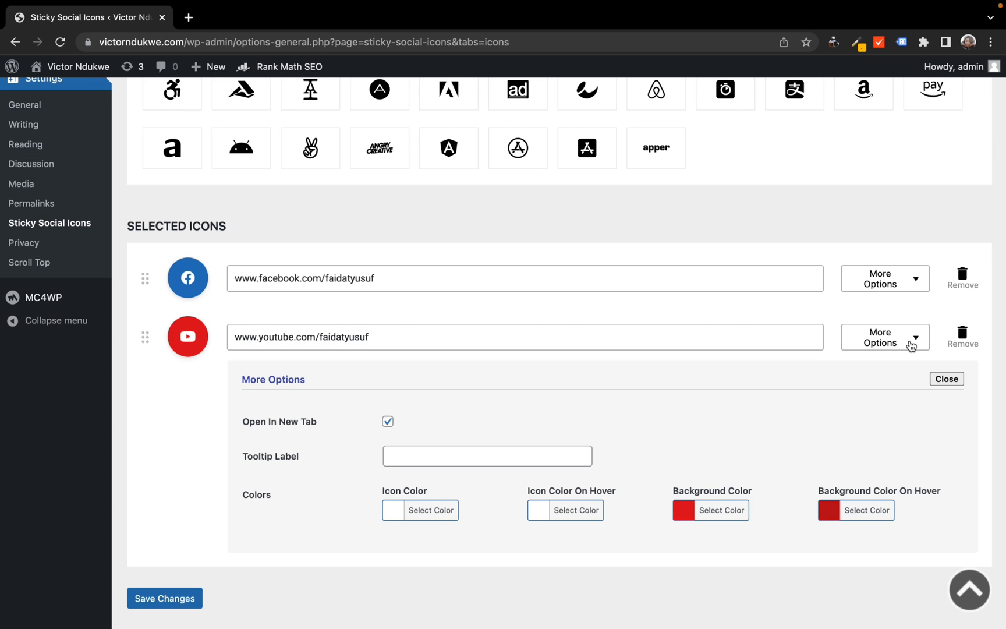
pyautogui.click(886, 336)
# Add the LinkedIn icon with the pasted link edited to the LinkedIn profile, and save.
pyautogui.click(517, 122)
pyautogui.click(346, 487)
pyautogui.hotkey('ctrl', 'v')
pyautogui.doubleClick(299, 486)
pyautogui.press('BackSpace')
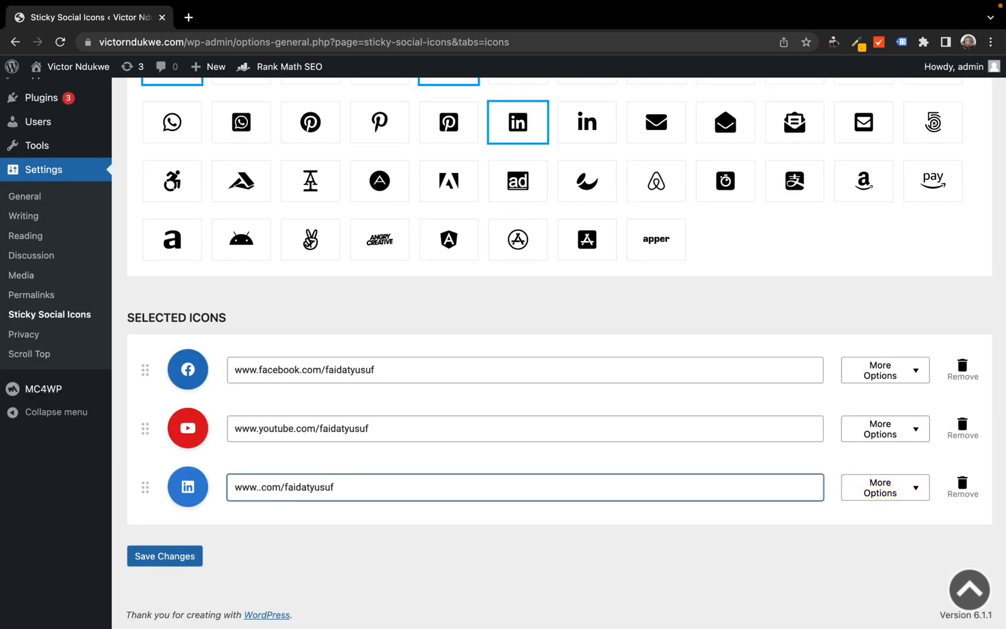
pyautogui.write('linkedin')
pyautogui.click(704, 525)
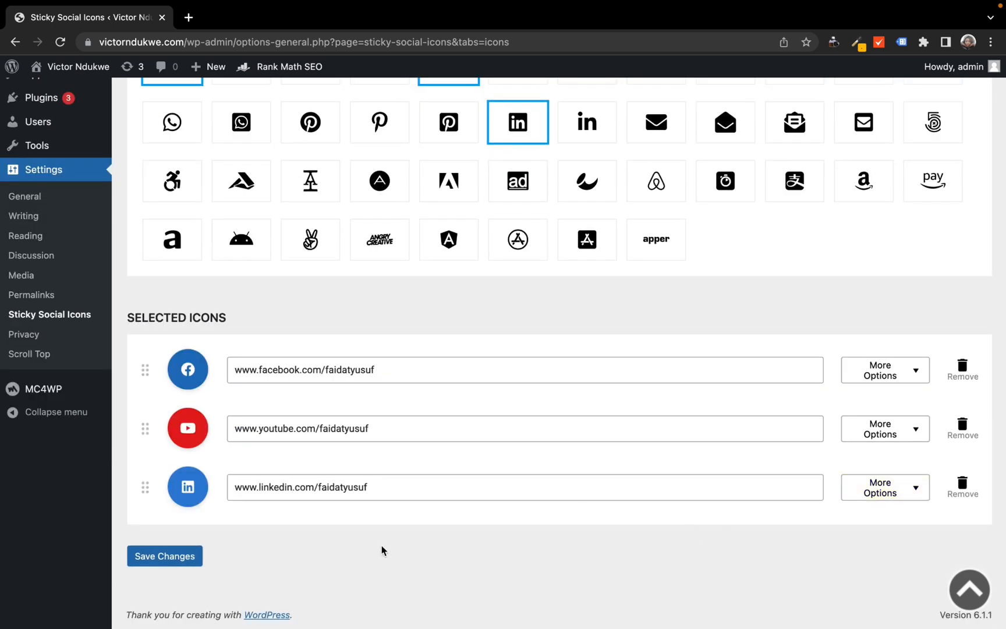
pyautogui.click(165, 556)
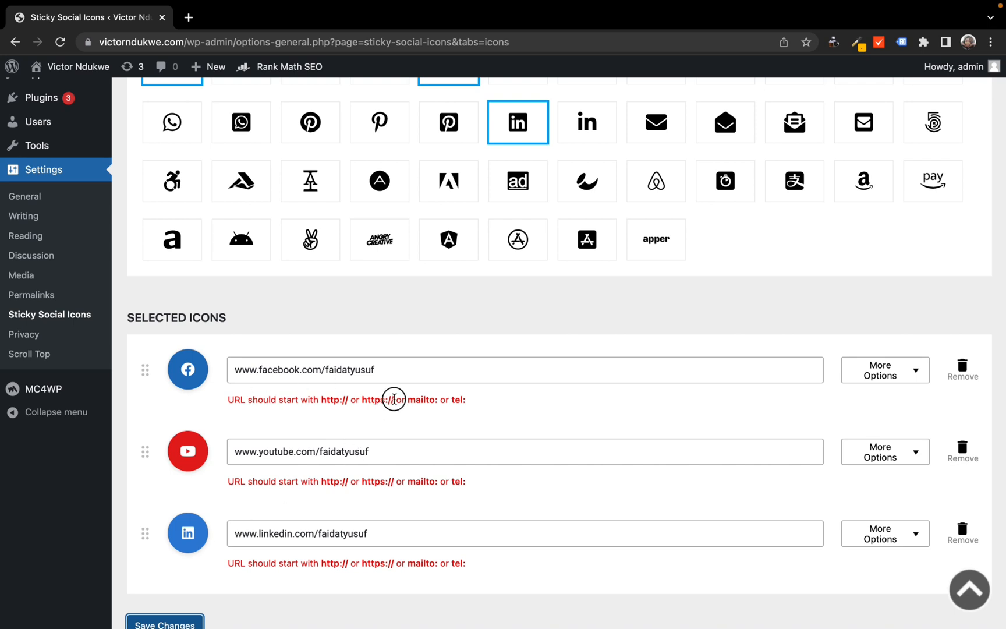
pyautogui.moveTo(395, 399); pyautogui.dragTo(398, 389)
pyautogui.click(235, 369)
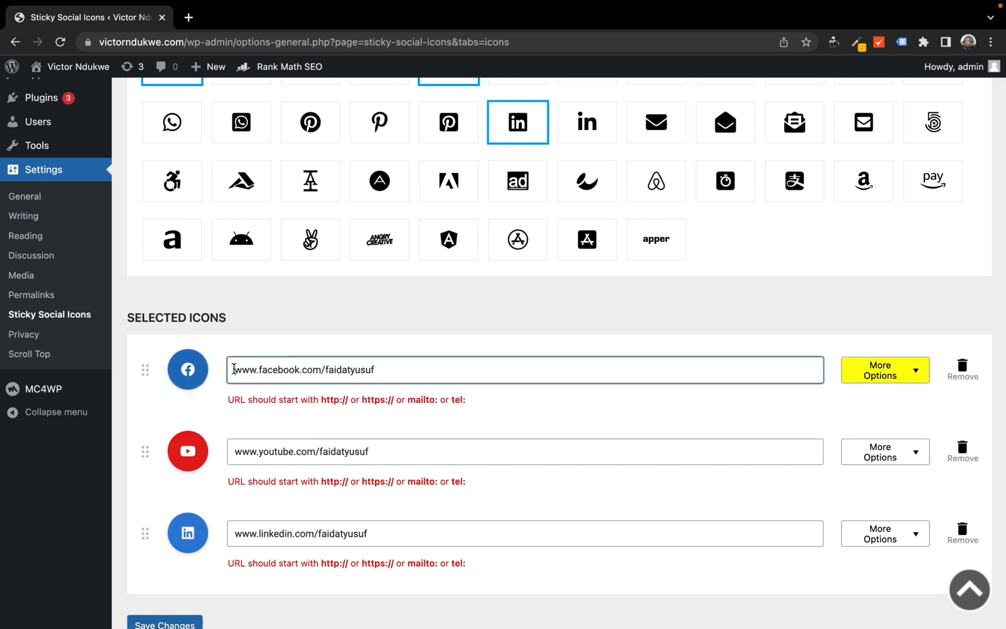
pyautogui.write('https')
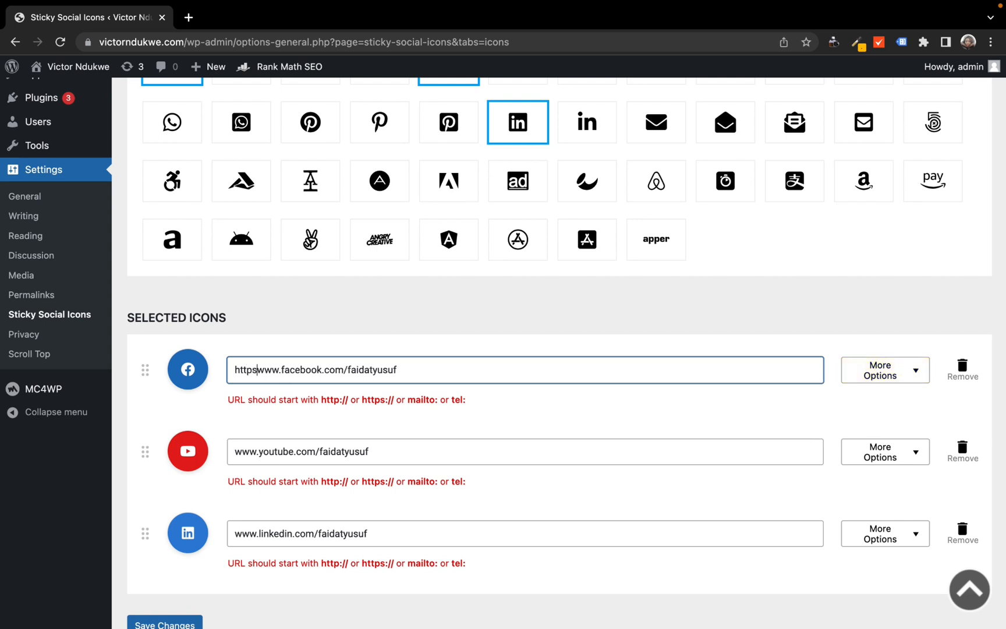
pyautogui.write('://')
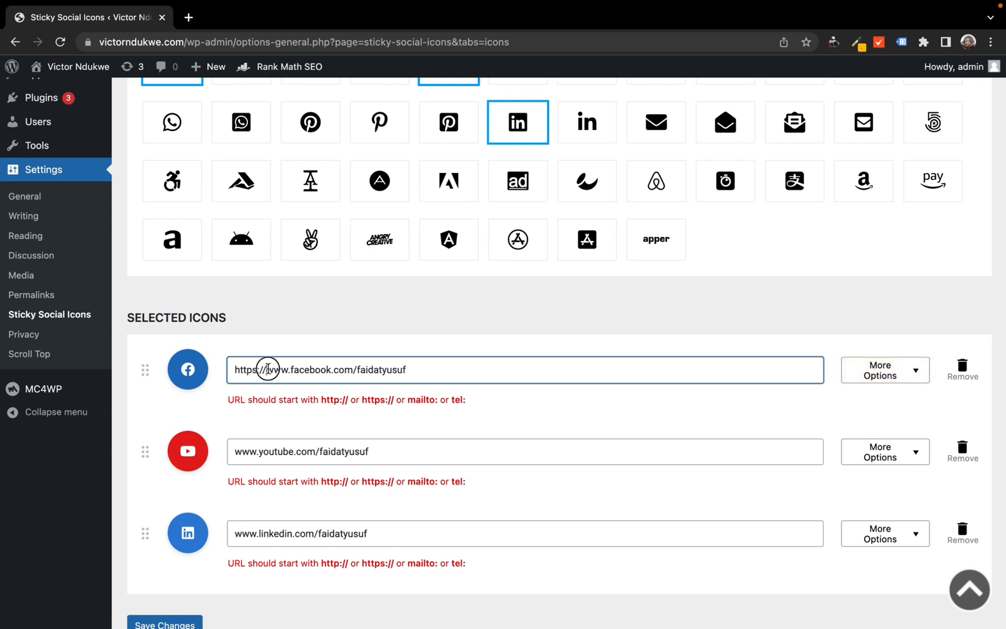
pyautogui.moveTo(266, 370); pyautogui.dragTo(230, 371)
pyautogui.hotkey('ctrl', 'c')
pyautogui.click(235, 452)
pyautogui.write('https://')
pyautogui.click(236, 533)
pyautogui.hotkey('ctrl', 'v')
pyautogui.click(165, 623)
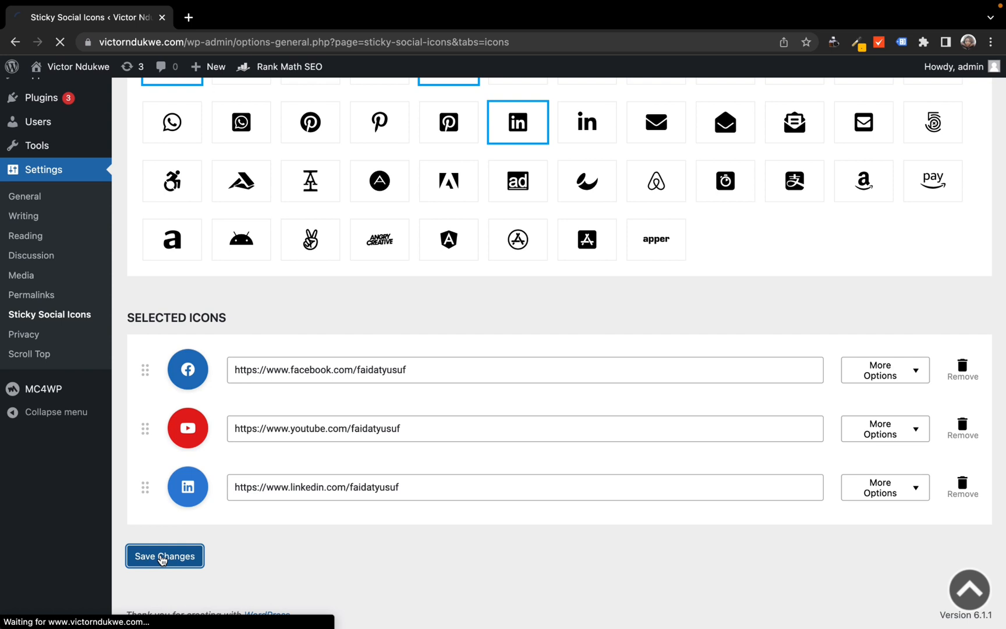
pyautogui.scroll(5, 407, 534)
pyautogui.scroll(5, 406, 534)
pyautogui.scroll(2, 293, 311)
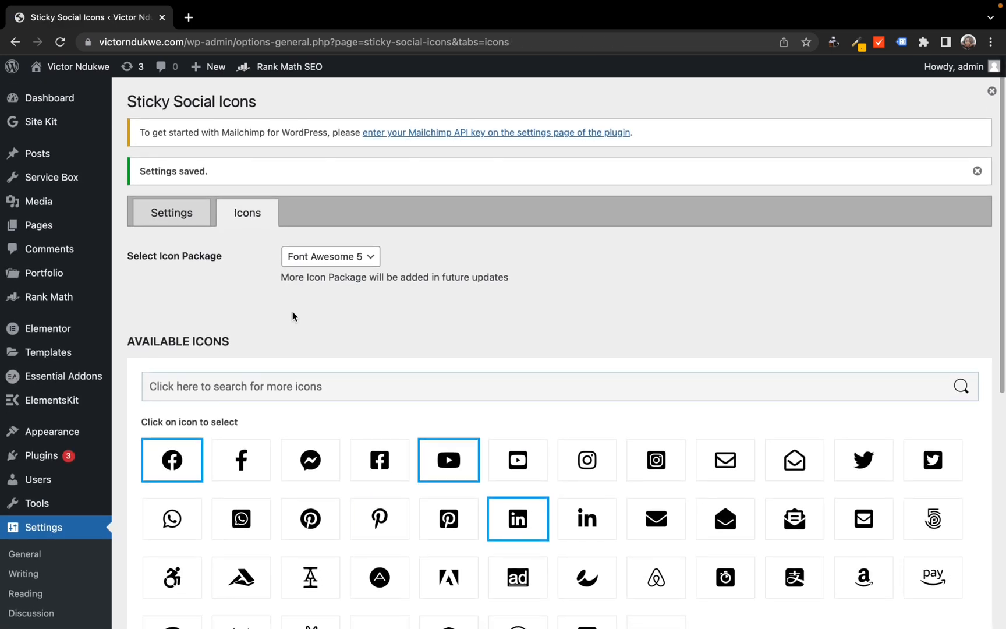
pyautogui.moveTo(78, 66)
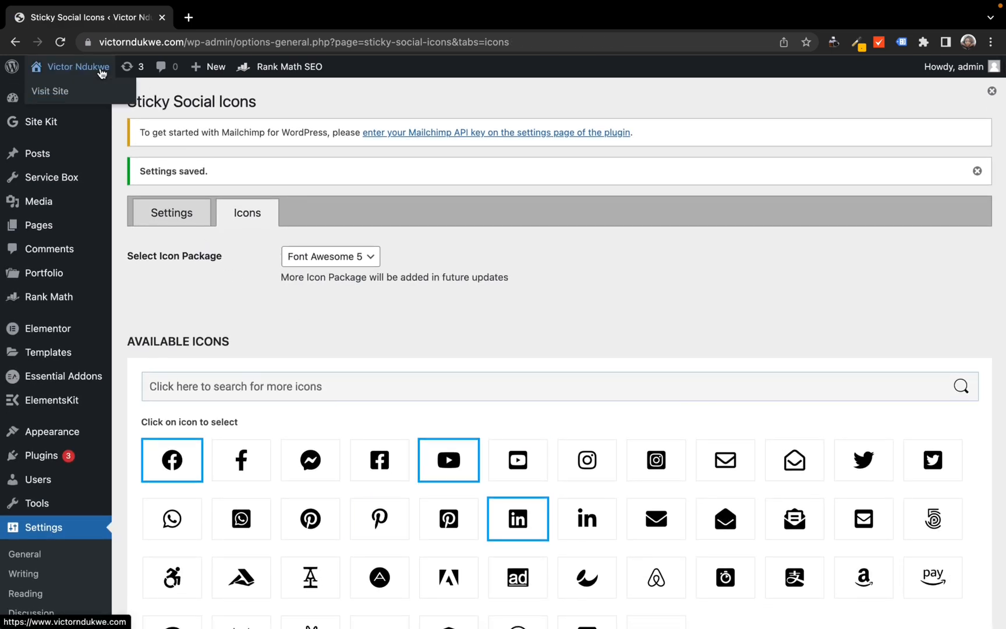
# Open the live site from Visit Site in a new tab to see the sticky icons.
pyautogui.rightClick(68, 92)
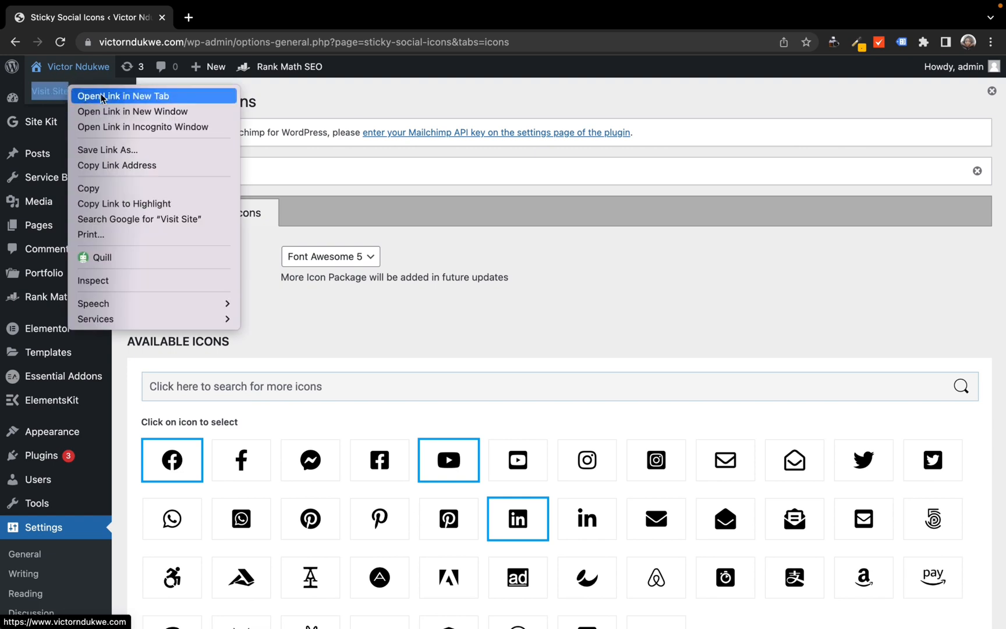
pyautogui.click(122, 98)
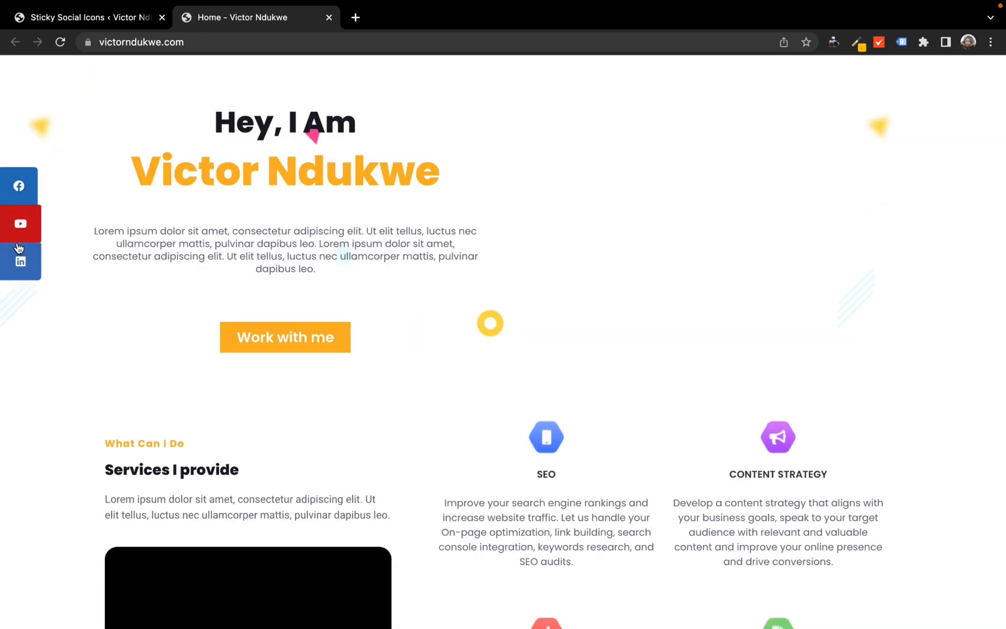
pyautogui.scroll(-4, 189, 322)
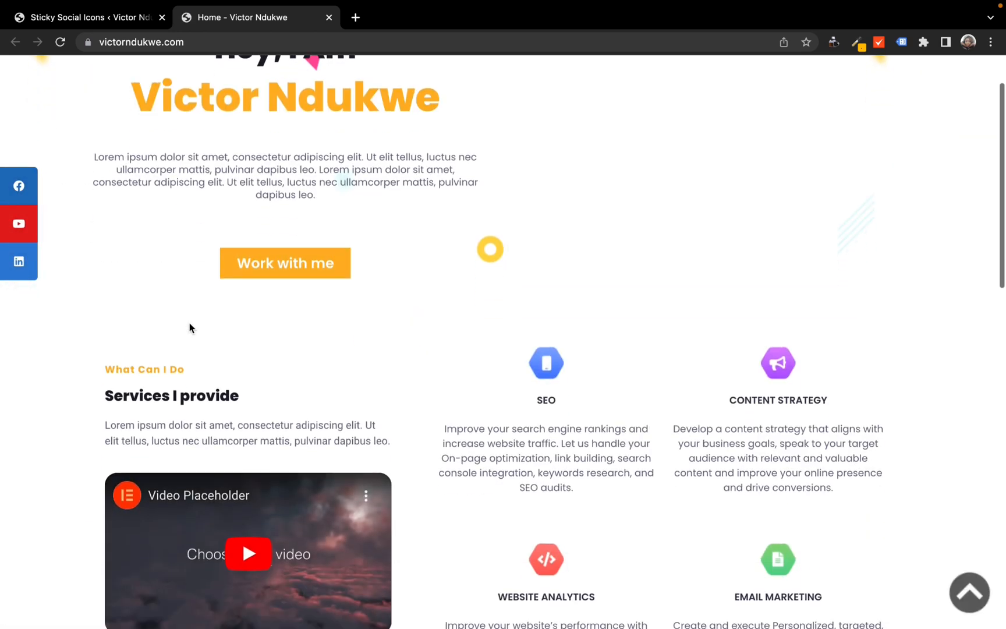
pyautogui.scroll(-4, 190, 323)
pyautogui.scroll(-2, 190, 325)
pyautogui.scroll(-5, 122, 433)
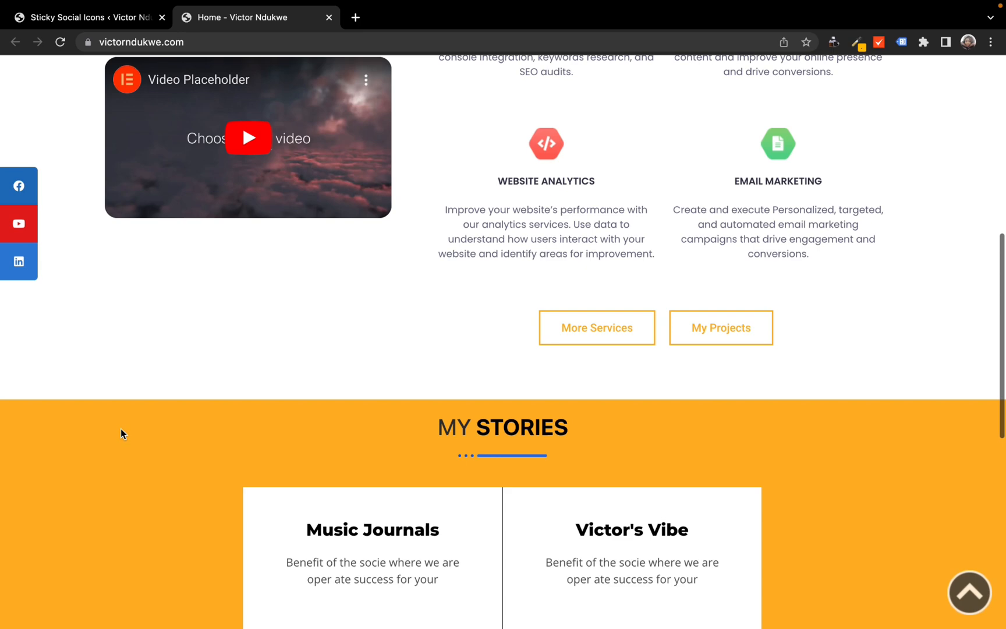
pyautogui.scroll(-3, 121, 433)
pyautogui.scroll(5, 120, 428)
pyautogui.scroll(5, 120, 430)
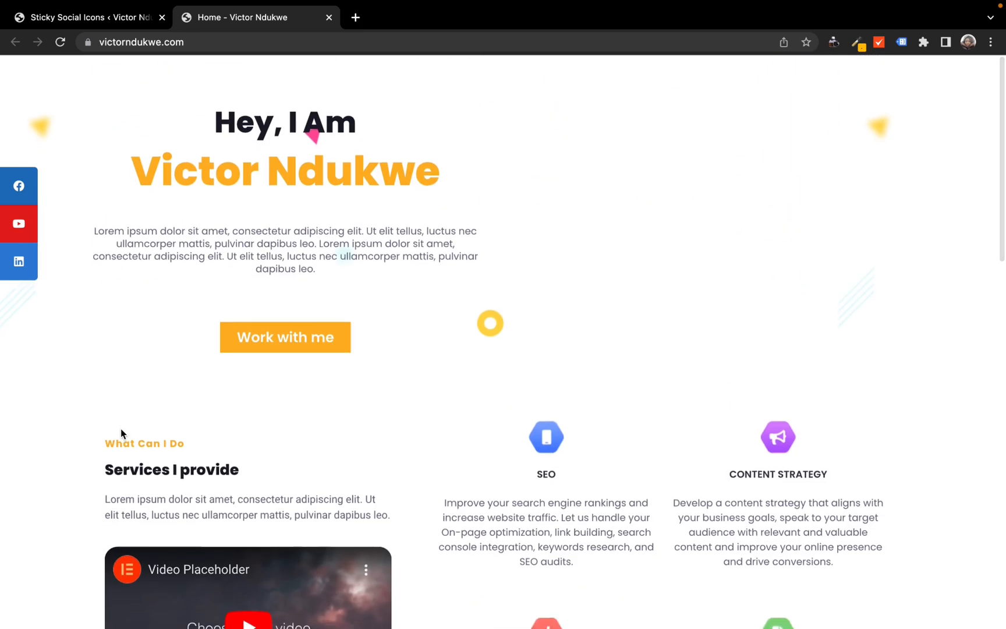